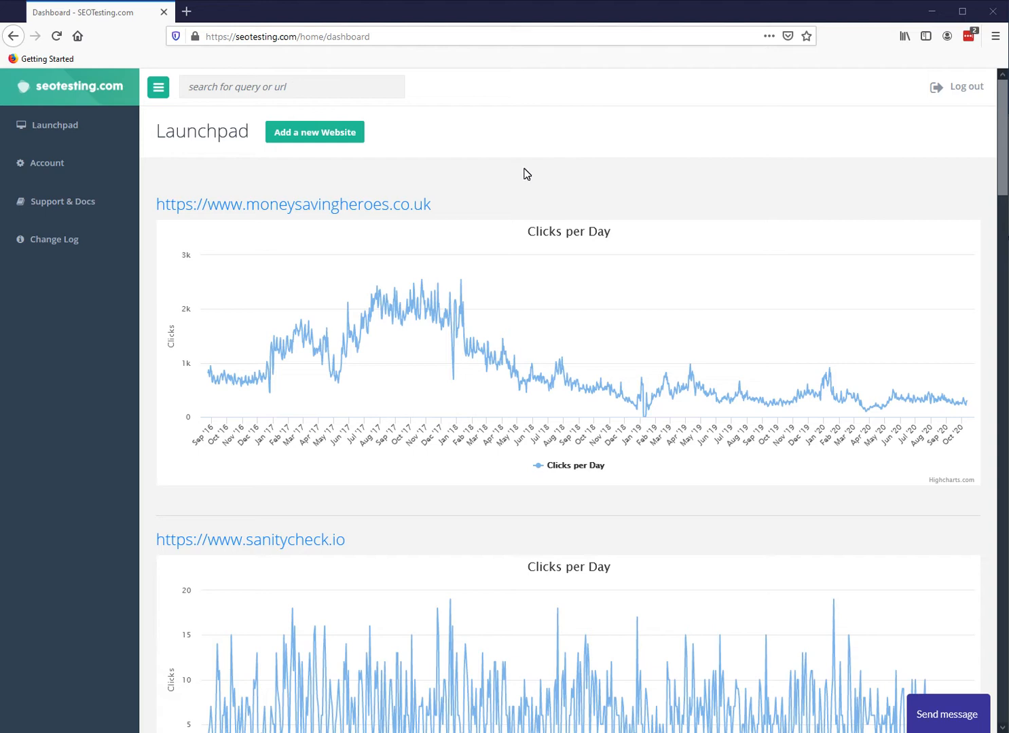
# Step: Look over the daily click charts of the websites listed on the Launchpad
pyautogui.scroll(-4, 474, 158)
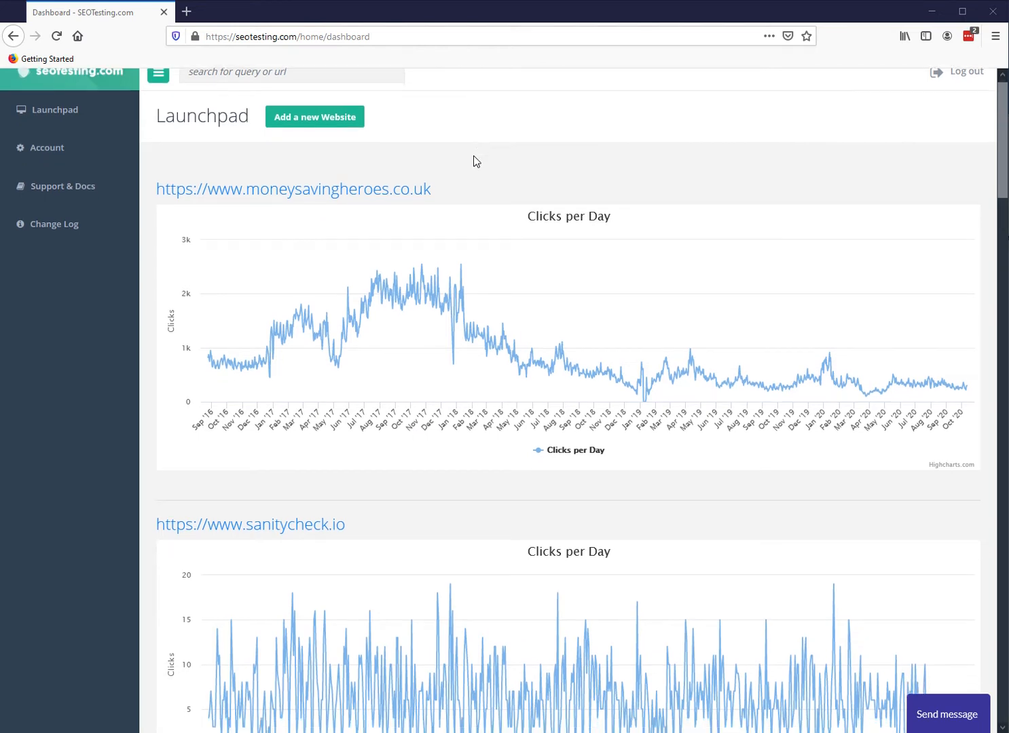
pyautogui.scroll(-8, 467, 268)
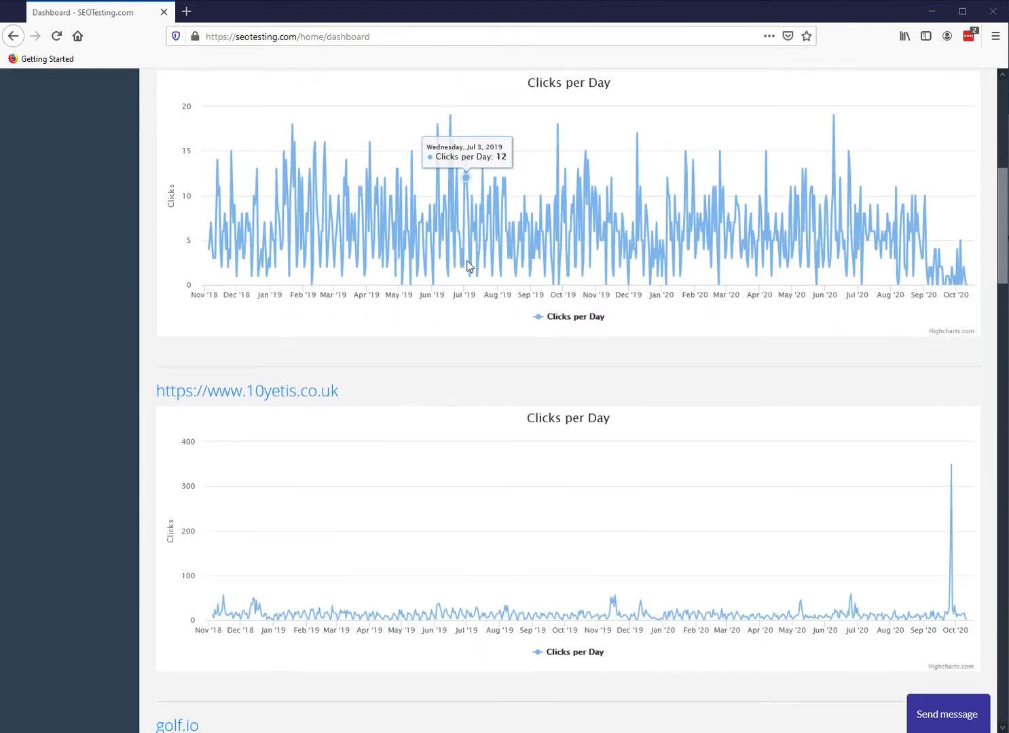
pyautogui.scroll(-2, 467, 266)
pyautogui.scroll(14, 467, 267)
pyautogui.scroll(1, 468, 267)
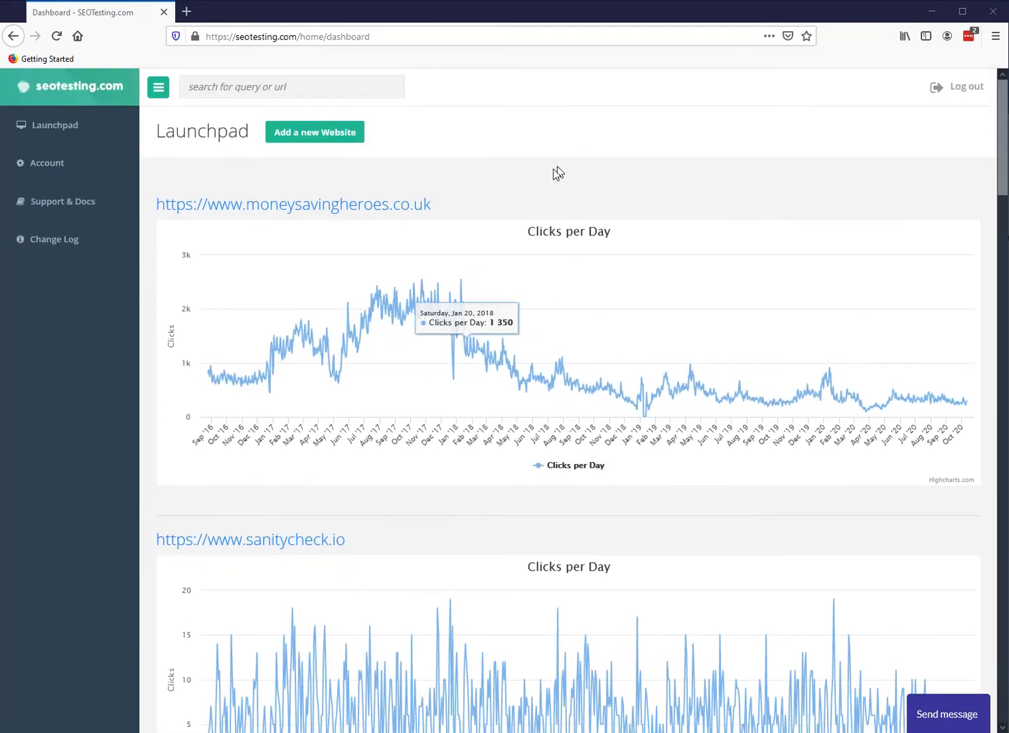
pyautogui.click(315, 203)
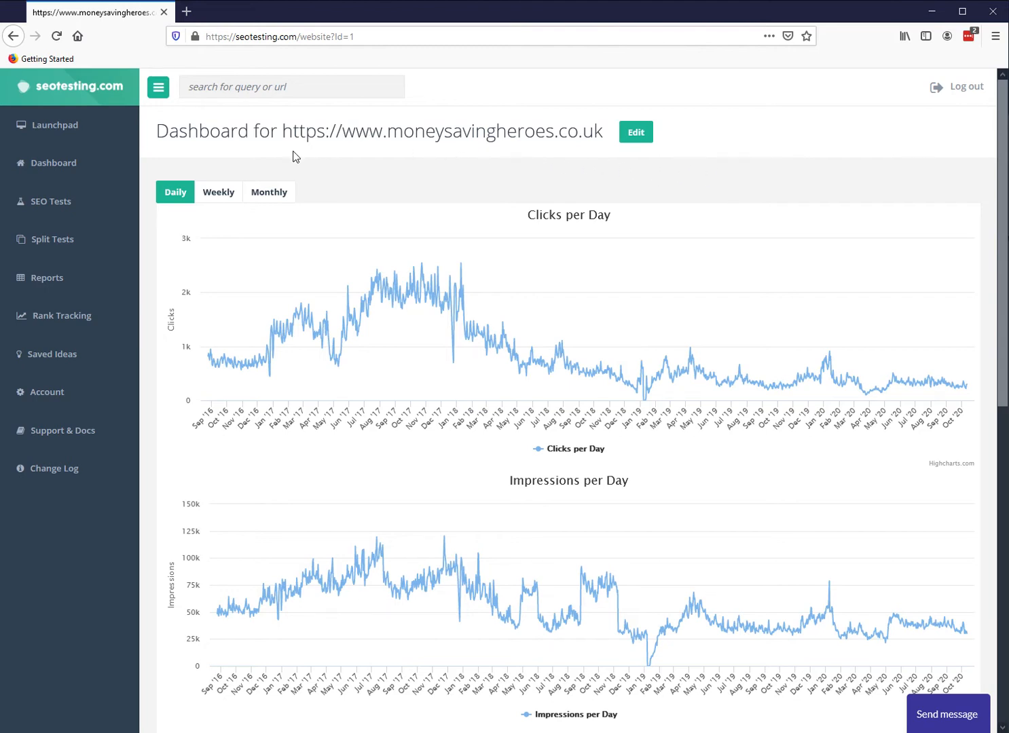
pyautogui.click(219, 193)
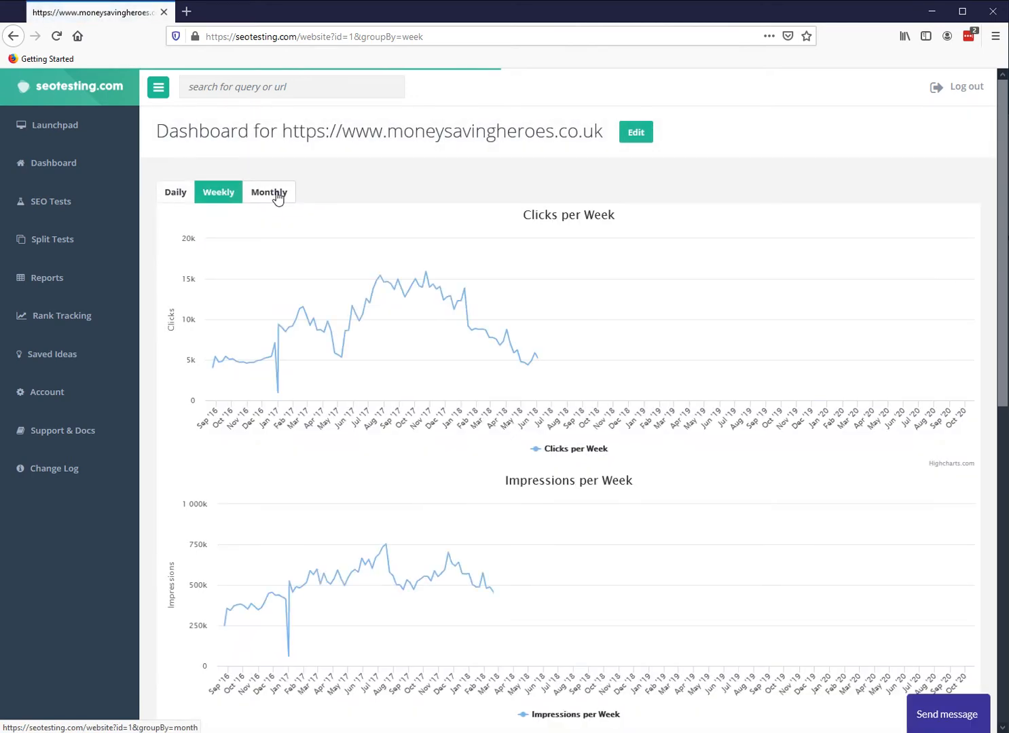
pyautogui.click(276, 193)
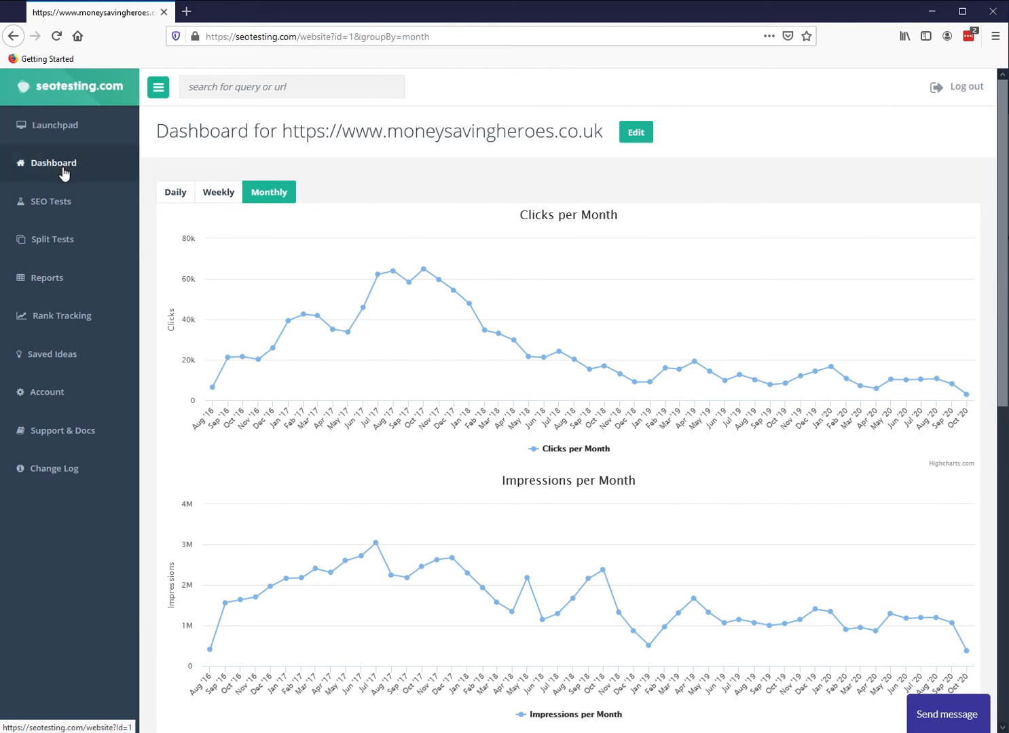
# Step: View the site's list of SEO tests and its list of split tests
pyautogui.click(64, 203)
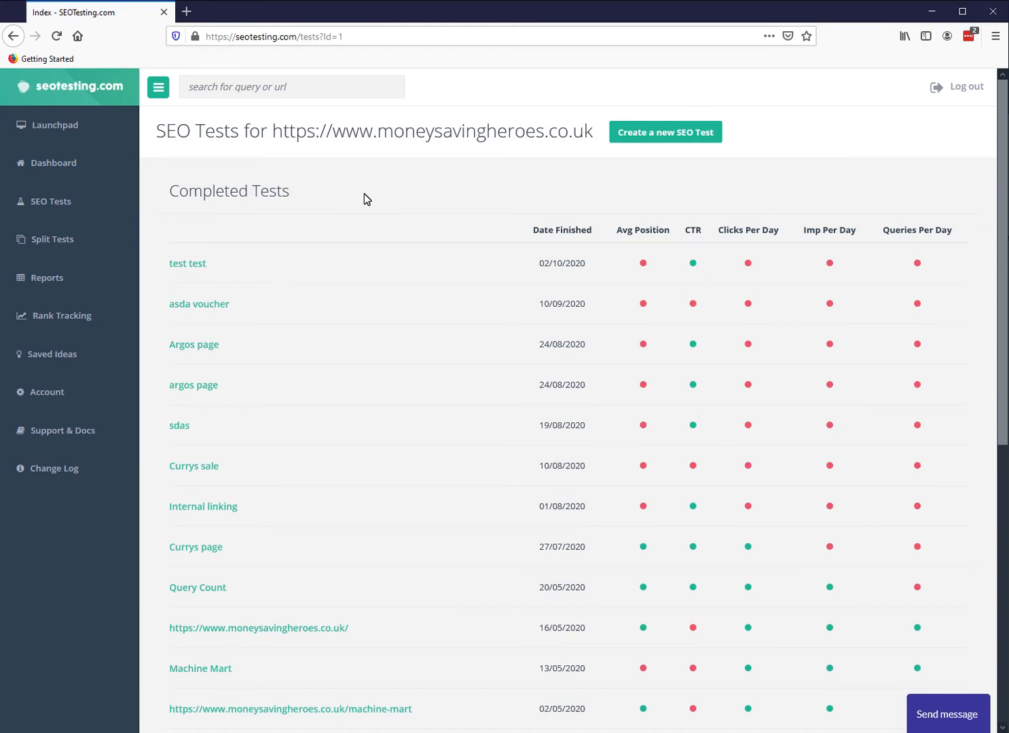
pyautogui.click(49, 237)
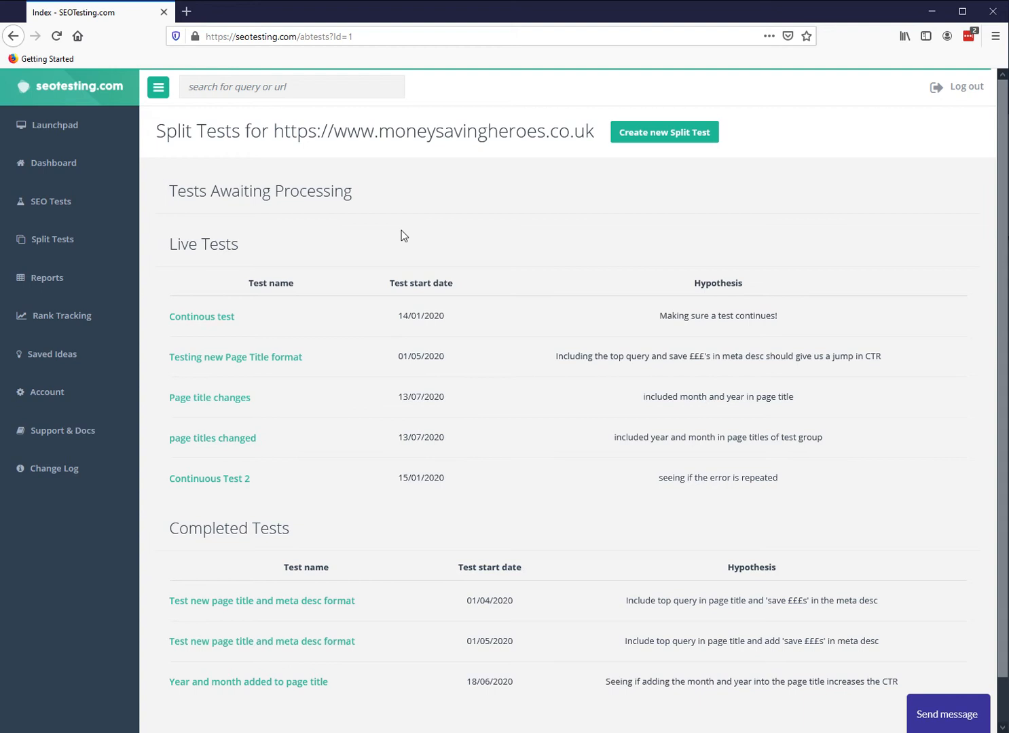
# Step: Open the site's reports overview and look through the available reports, down to the Keyword Cannibalization section
pyautogui.click(36, 282)
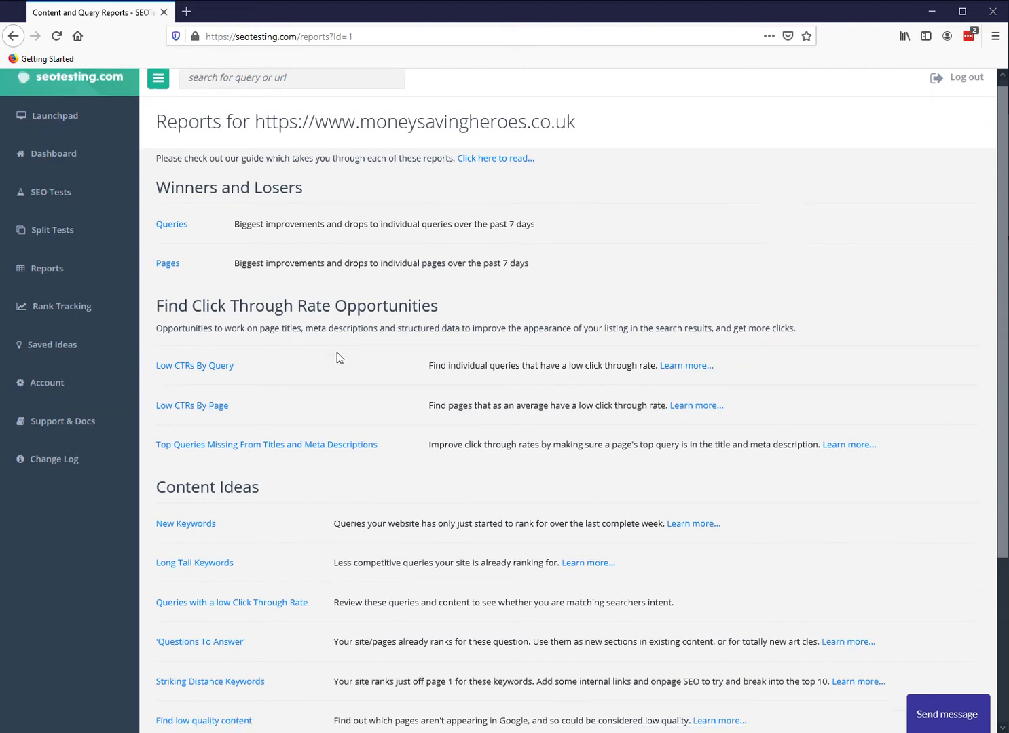
pyautogui.scroll(-3, 331, 364)
pyautogui.scroll(-2, 330, 407)
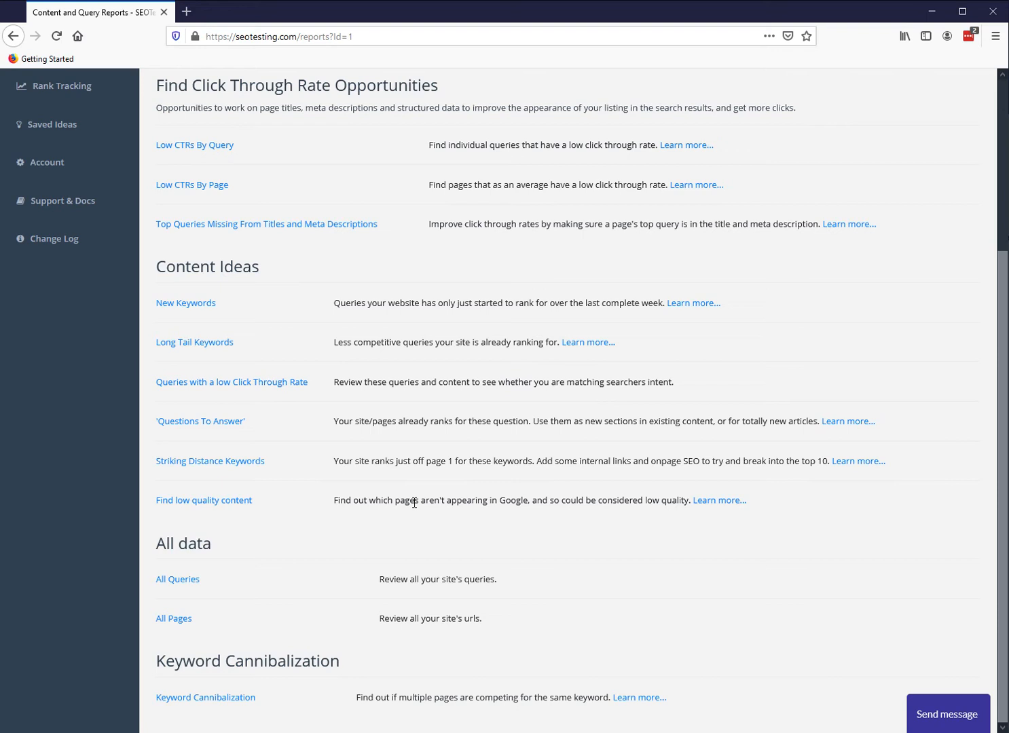
pyautogui.scroll(2, 396, 462)
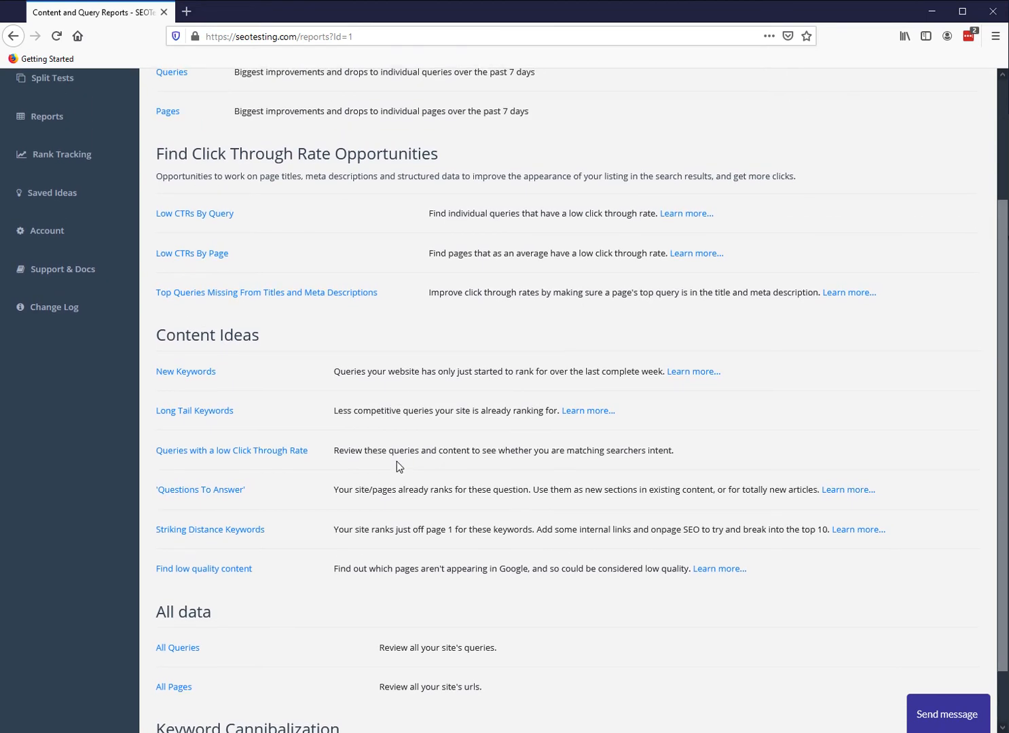
pyautogui.scroll(-2, 408, 460)
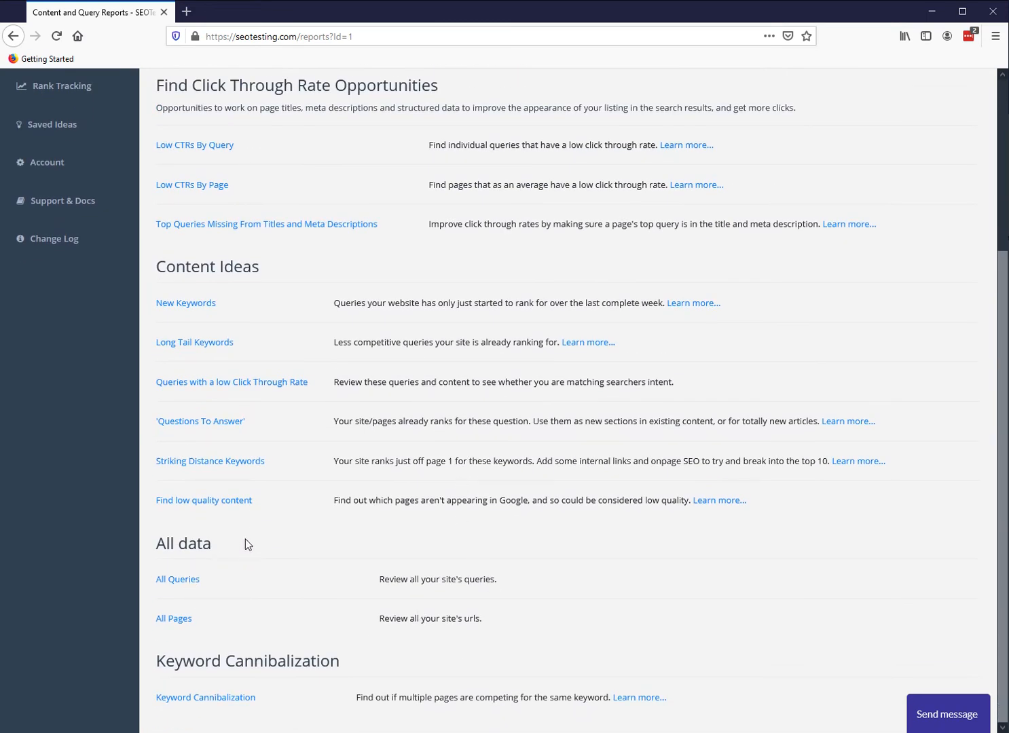
# Step: Open the All Queries report and examine the detail charts for the query "hotter shoes secret sale"
pyautogui.click(184, 580)
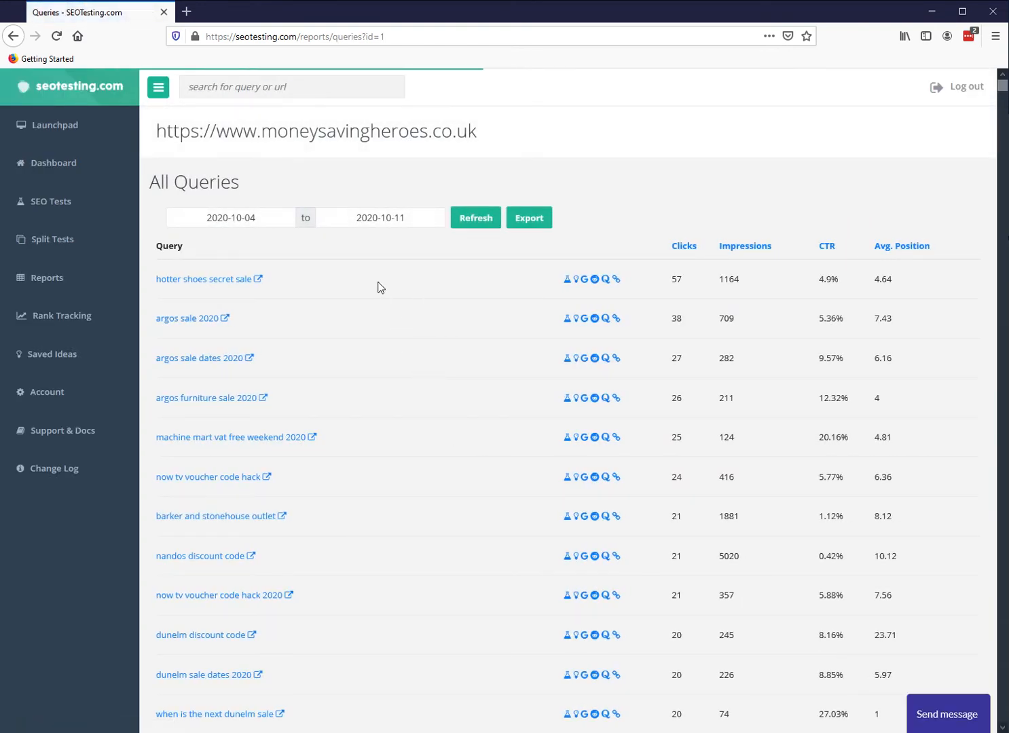
pyautogui.click(179, 283)
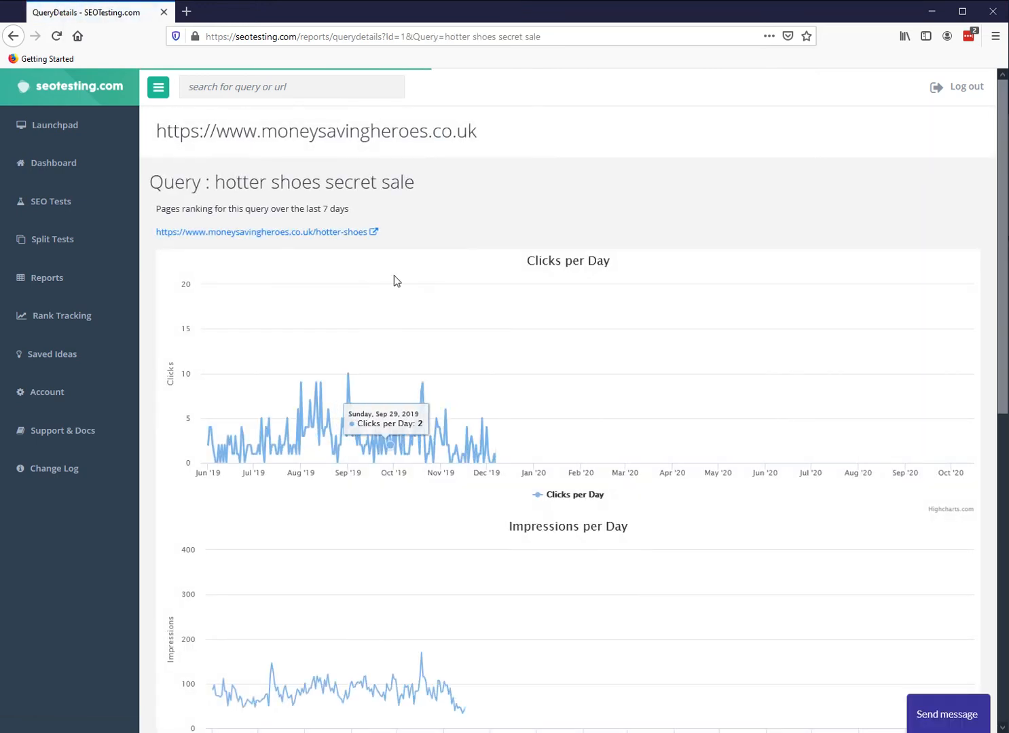
pyautogui.scroll(-8, 483, 475)
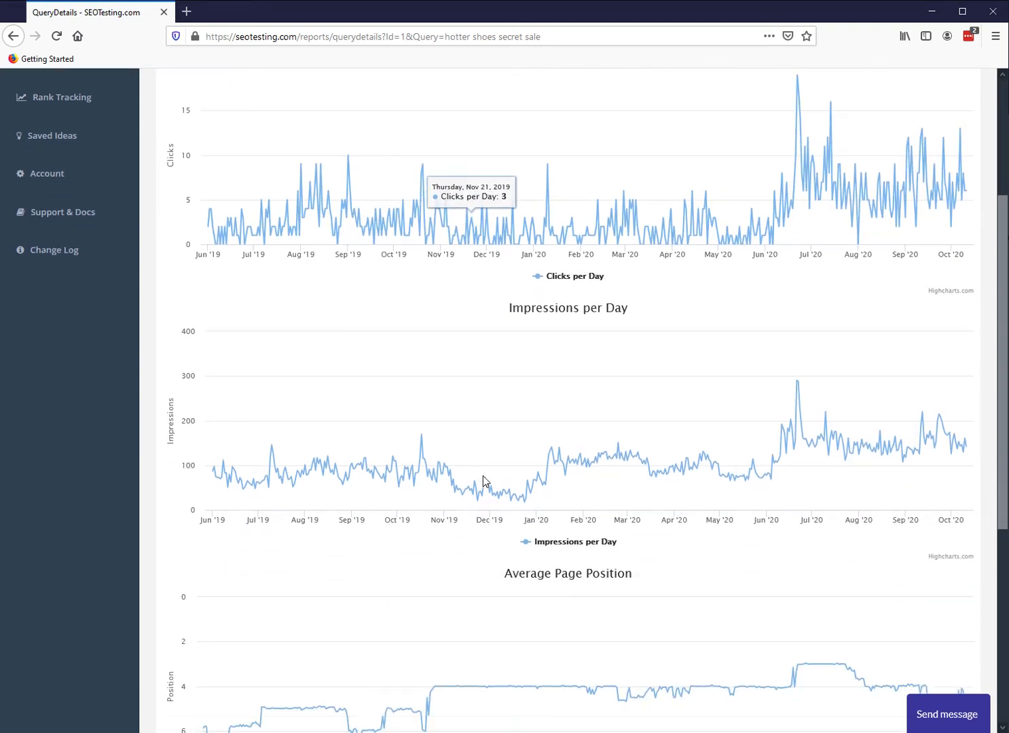
pyautogui.scroll(9, 482, 477)
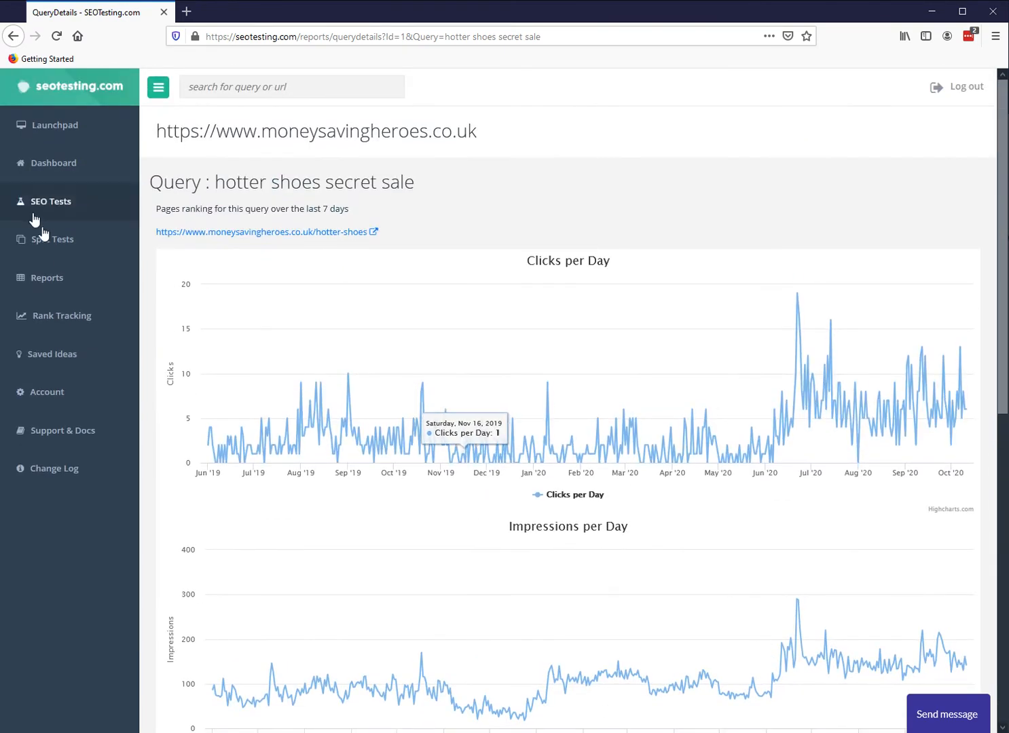
# Step: Return to the reports overview and open the details of the /argos page from the All Pages report
pyautogui.click(13, 37)
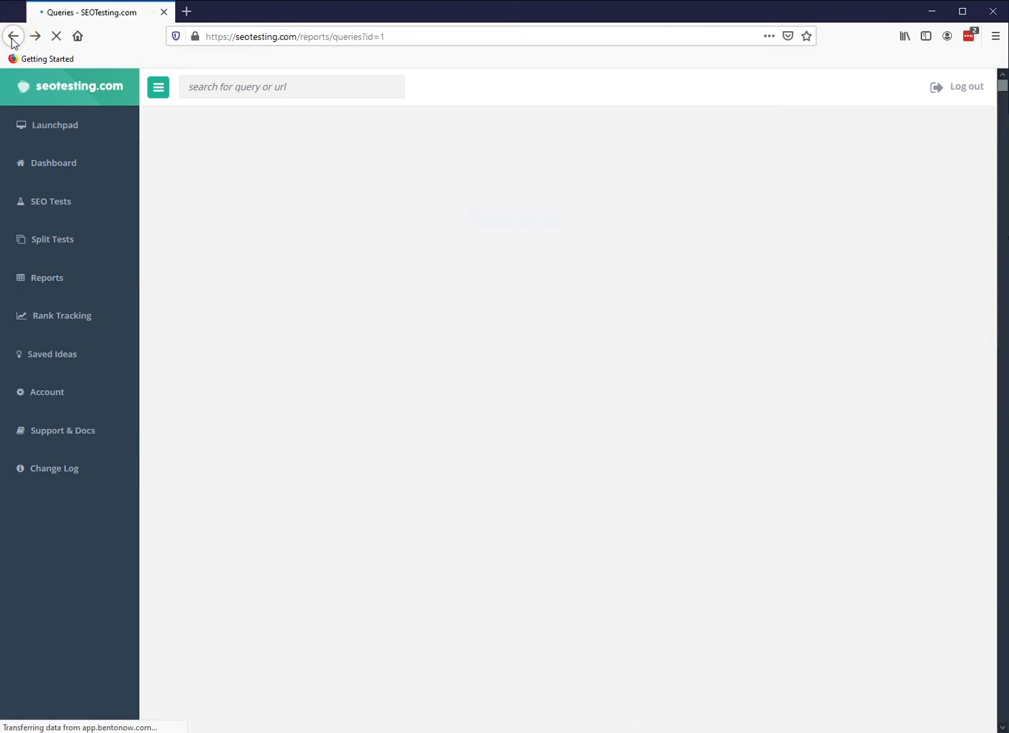
pyautogui.click(13, 38)
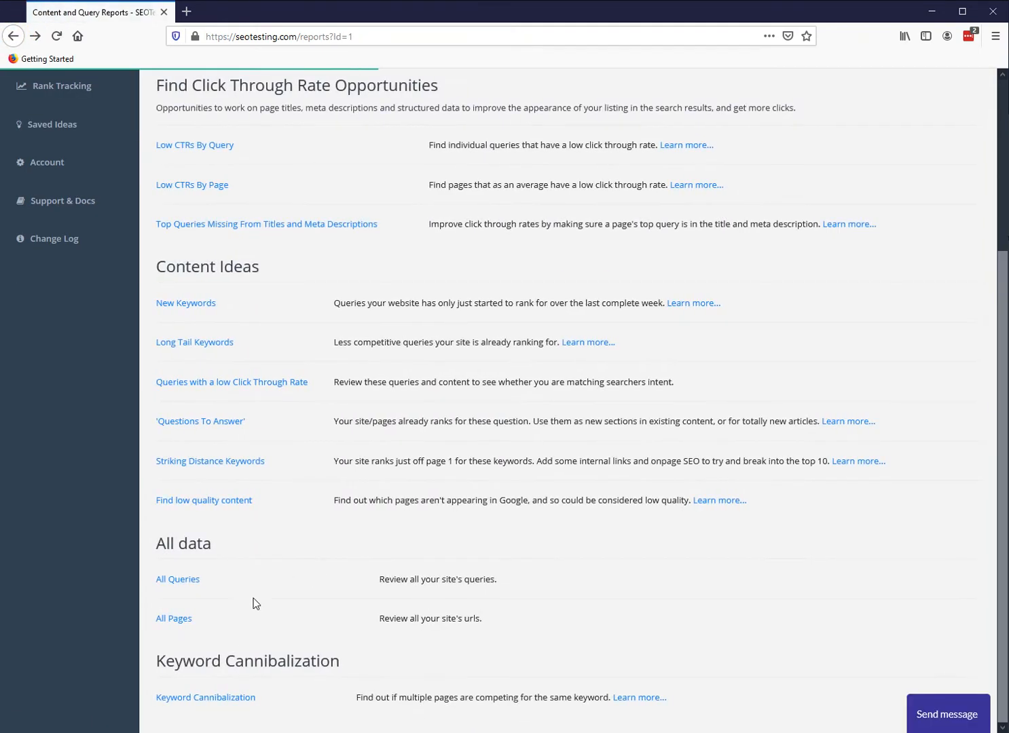
pyautogui.click(184, 621)
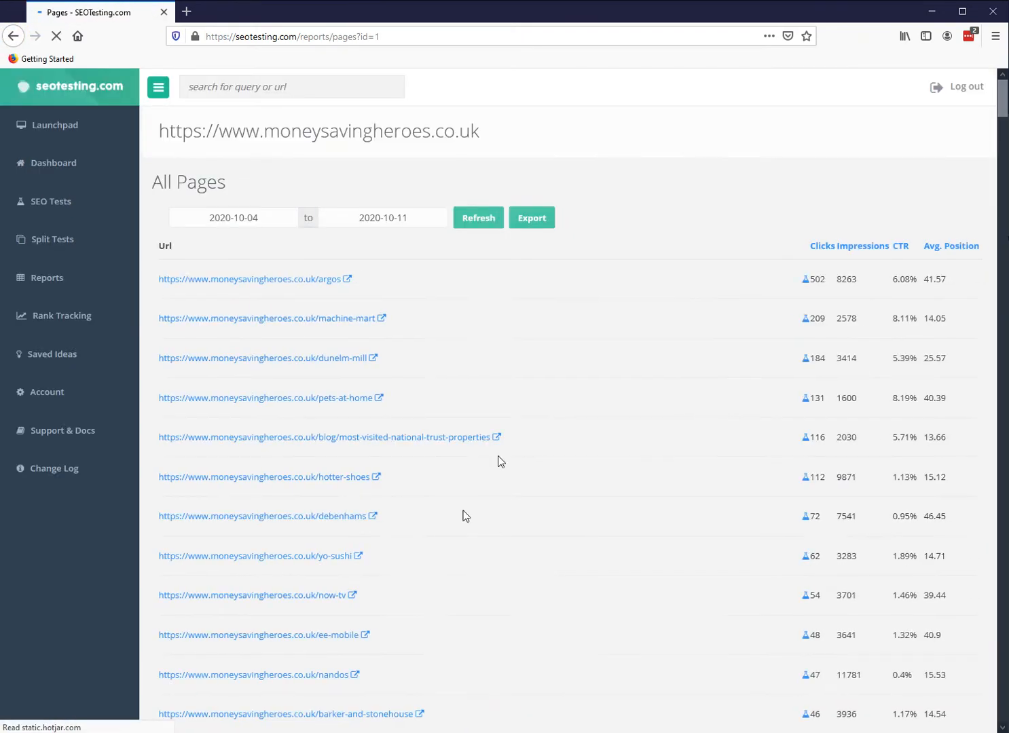
pyautogui.click(218, 280)
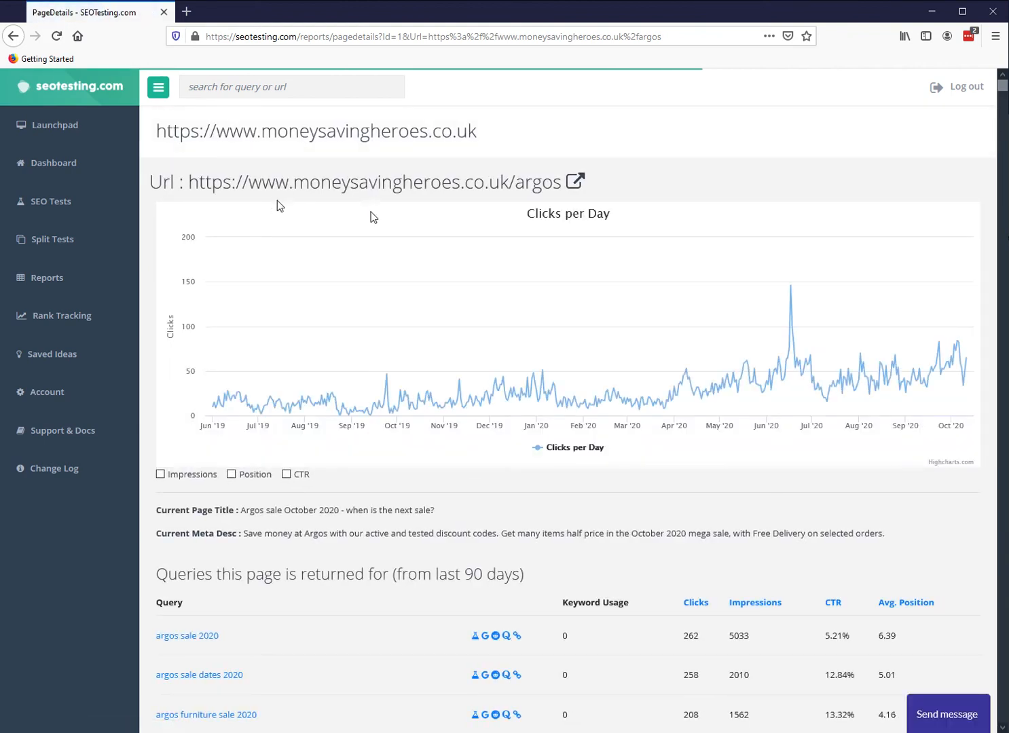
# Step: Briefly show the Impressions chart for the /argos page, hide it again, and review the queries the page is returned for
pyautogui.click(160, 474)
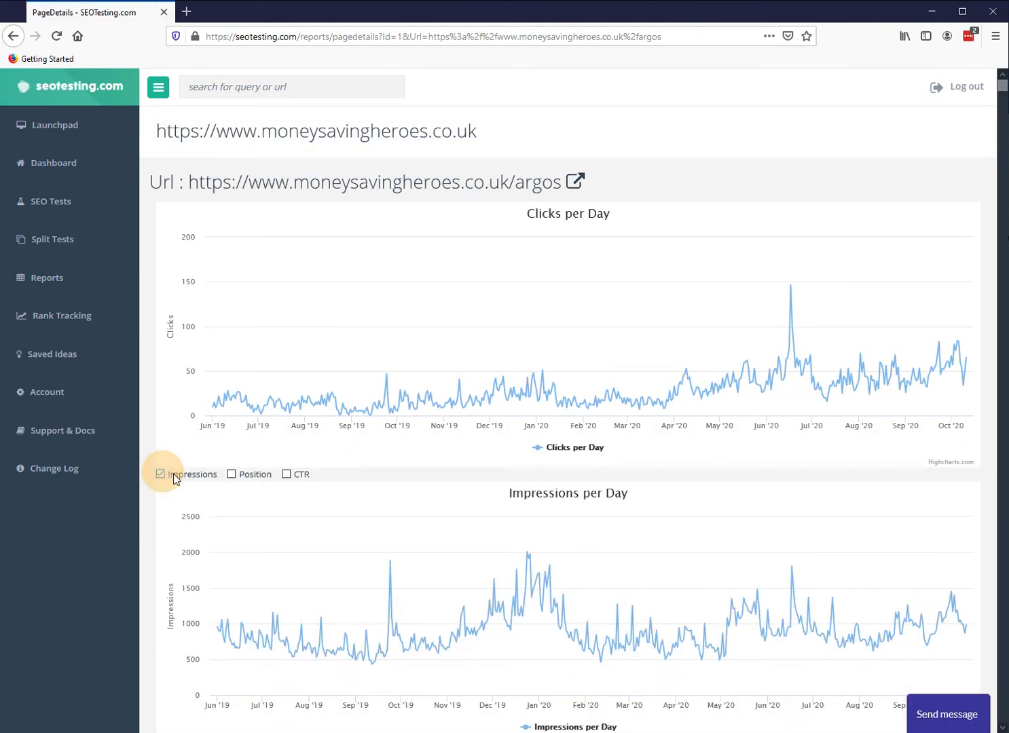
pyautogui.click(160, 473)
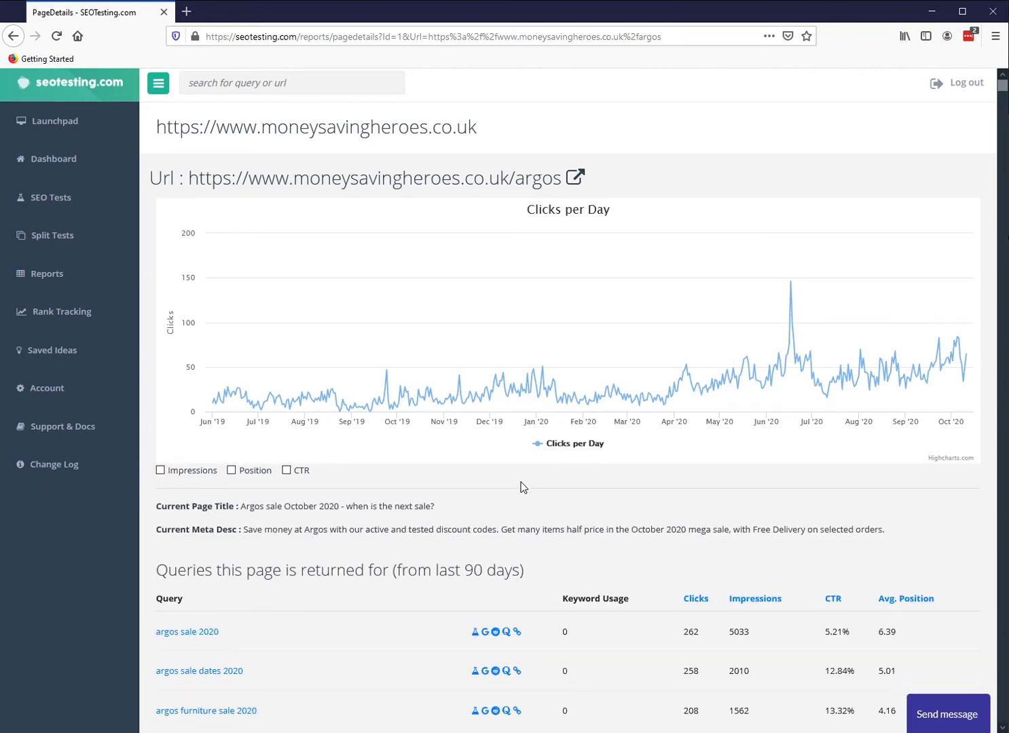
pyautogui.scroll(-4, 238, 491)
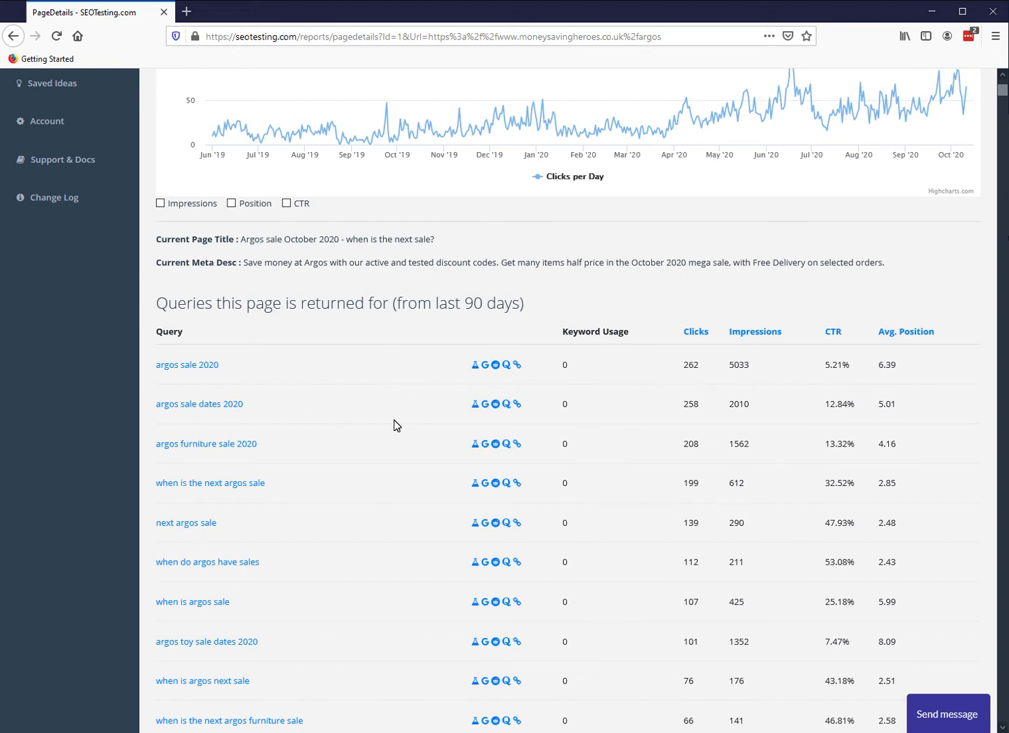
pyautogui.scroll(4, 396, 434)
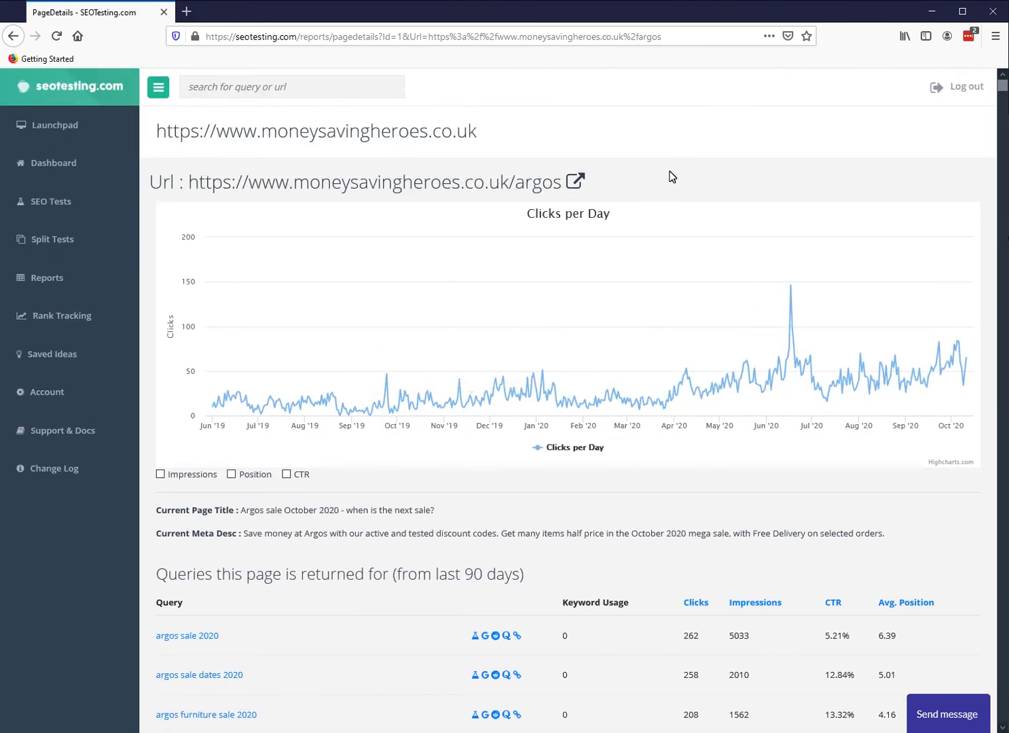
# Step: View the site's rank tracking table and its saved content ideas
pyautogui.click(47, 317)
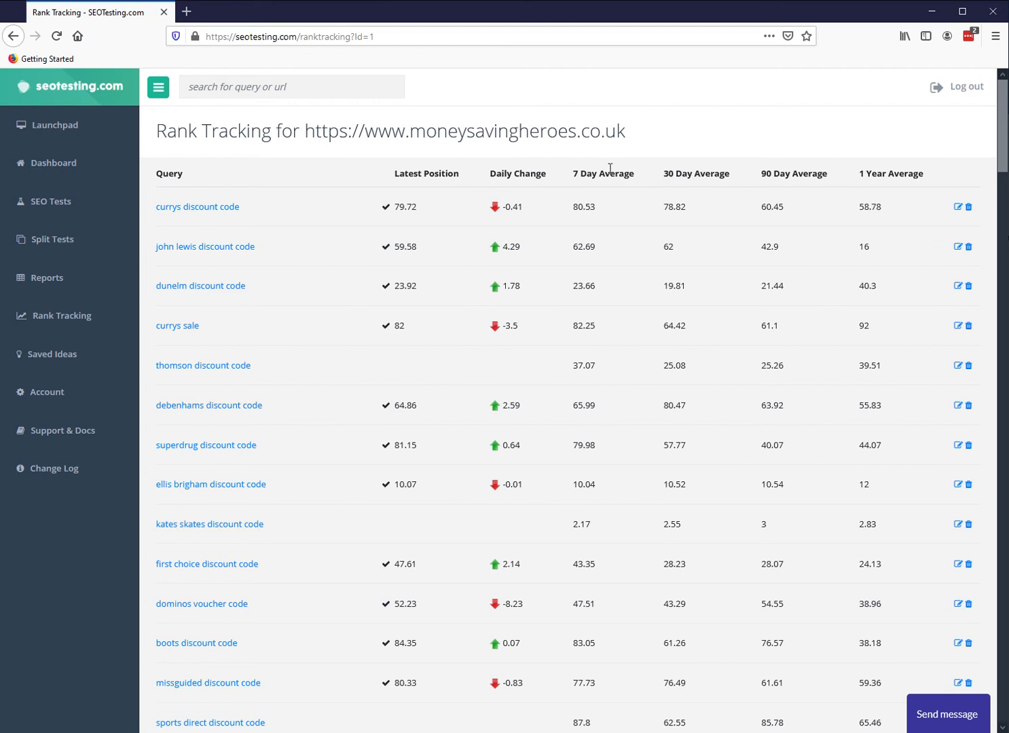
pyautogui.click(63, 355)
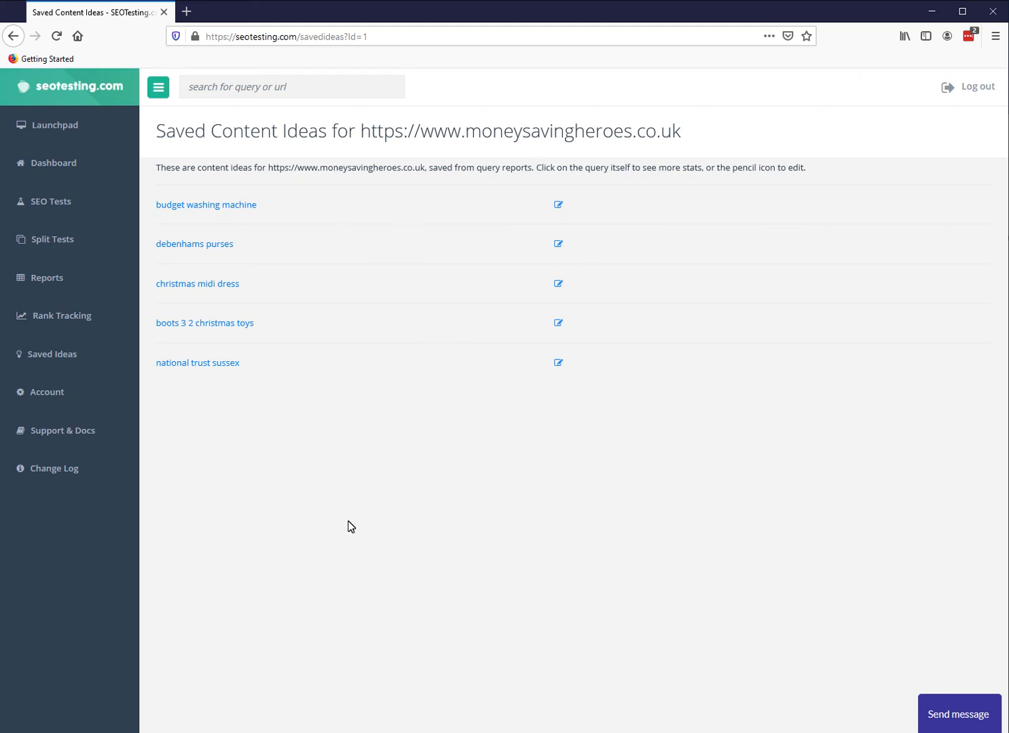
# Step: Open the account management page and review its users and the email subscriptions for each website
pyautogui.click(53, 395)
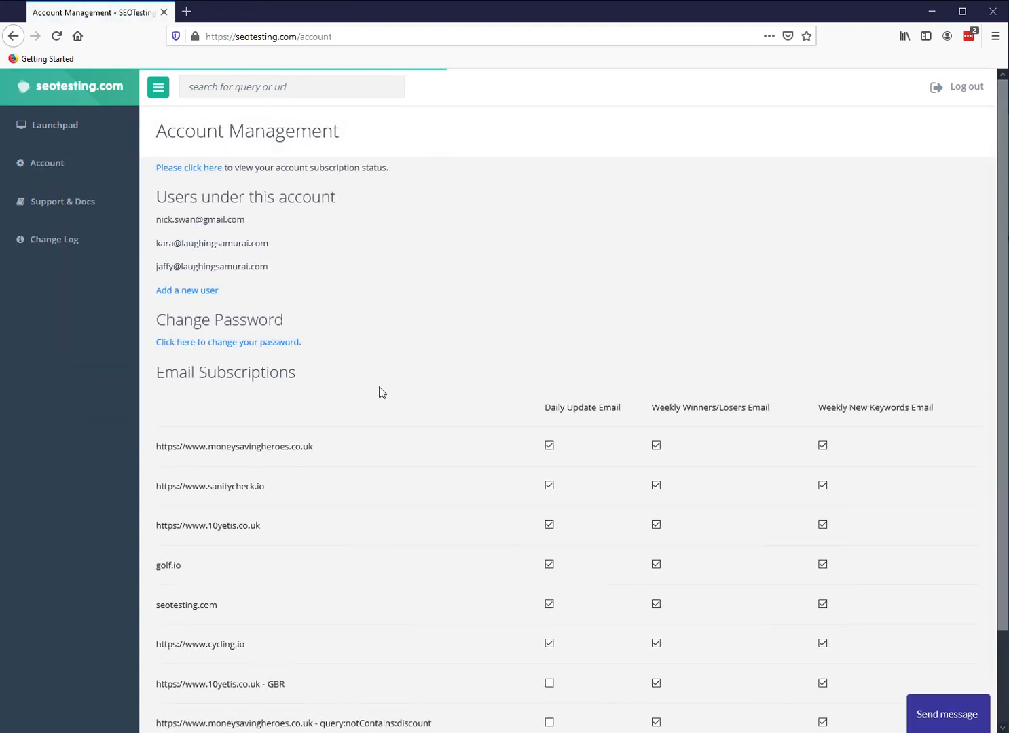
pyautogui.scroll(-2, 381, 392)
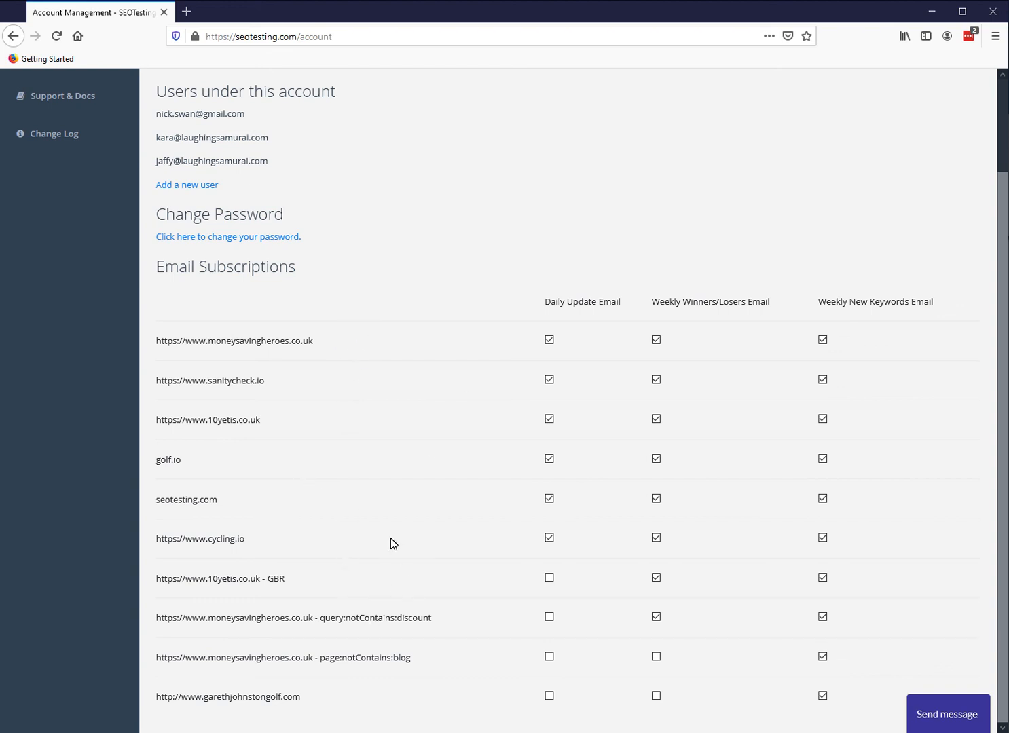
pyautogui.scroll(2, 392, 543)
pyautogui.scroll(-2, 387, 540)
pyautogui.scroll(2, 367, 456)
# Step: View the support and documentation page and open the change log
pyautogui.click(42, 165)
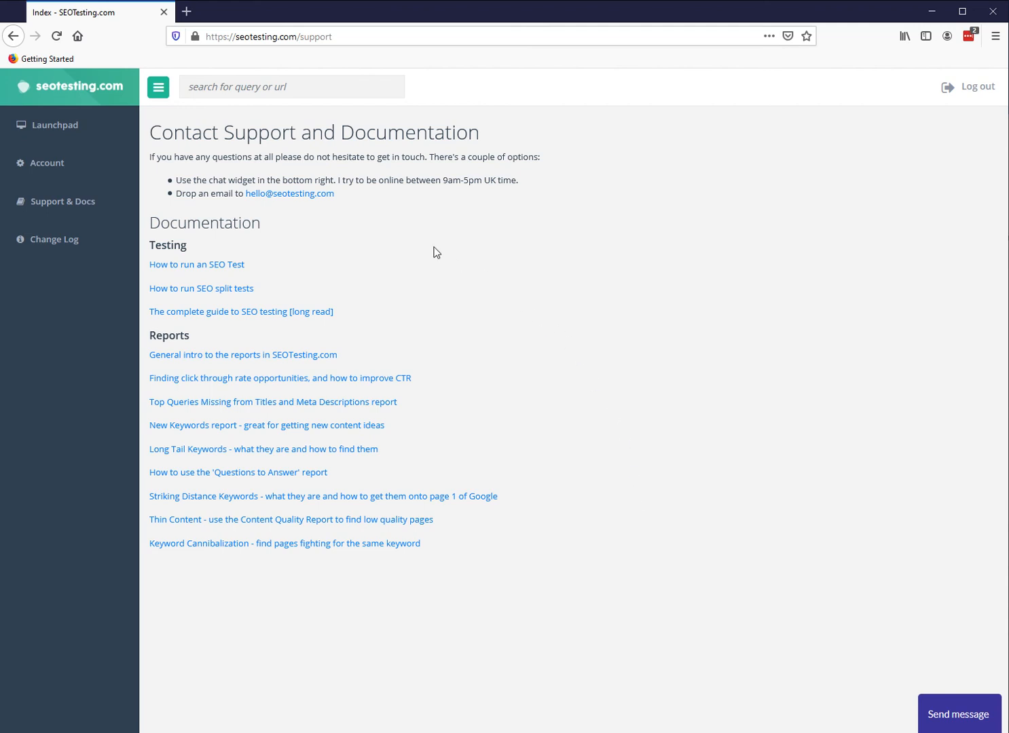
pyautogui.click(48, 244)
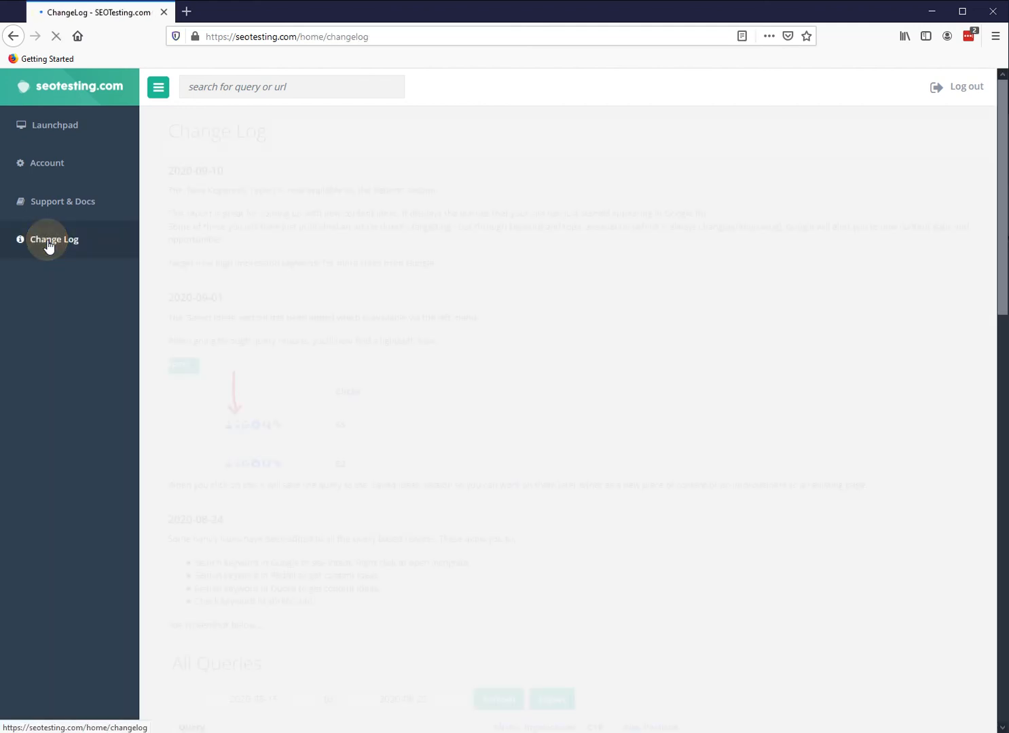